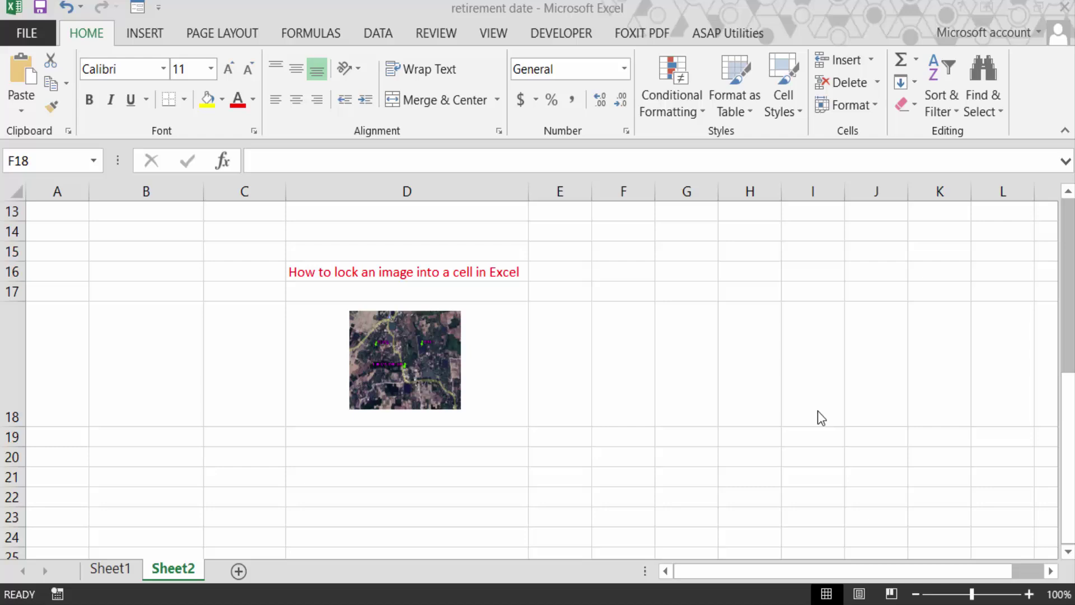
- Open the Format Picture pane for the picture in cell D18 from its right-click menu
{"action": "left_click", "coordinate": [327, 357]}
{"action": "left_click", "coordinate": [391, 359]}
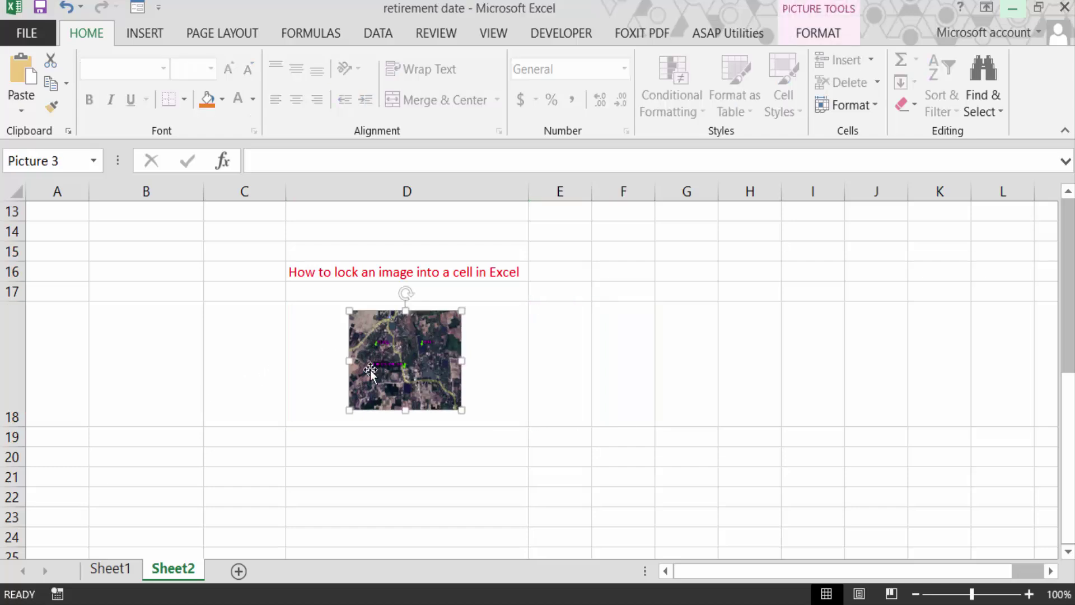
{"action": "right_click", "coordinate": [410, 360]}
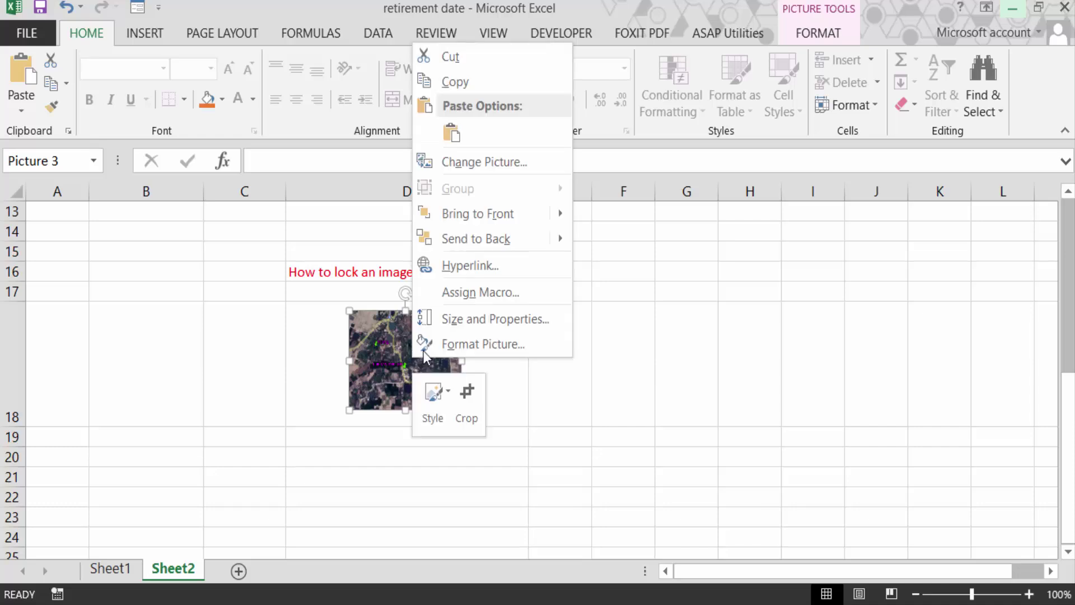
{"action": "left_click", "coordinate": [468, 340]}
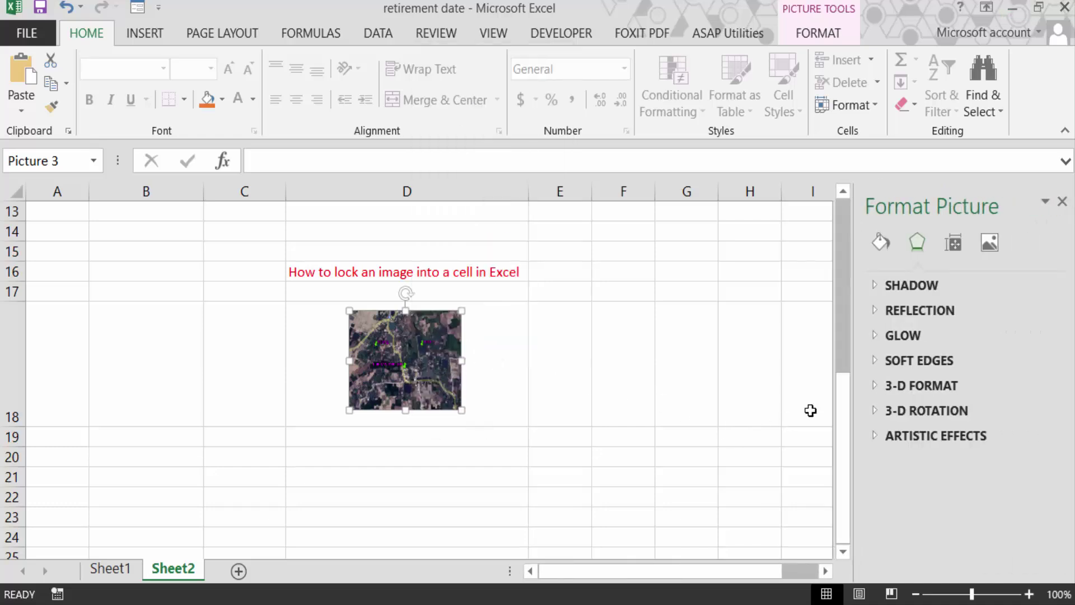
- Enable Locked under Properties on the picture's Size & Properties settings
{"action": "left_click", "coordinate": [959, 248]}
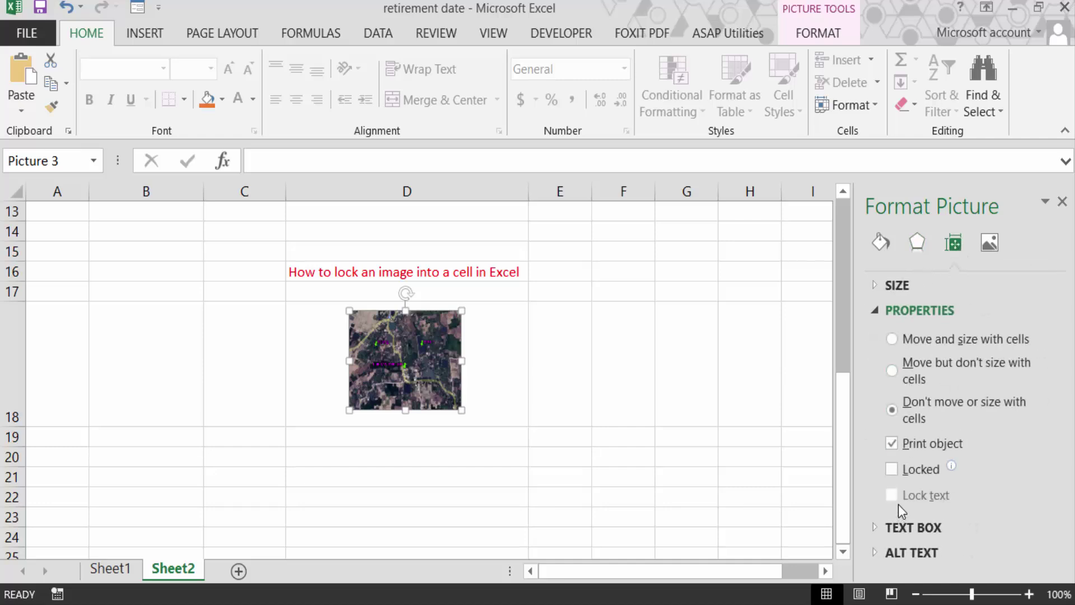
{"action": "left_click", "coordinate": [893, 470]}
- Set 'Move and size with cells', then resize rows 17 and 18 to move and stretch the picture
{"action": "left_click", "coordinate": [898, 342]}
{"action": "left_click_drag", "start_coordinate": [427, 364], "coordinate": [433, 364]}
{"action": "left_click_drag", "start_coordinate": [26, 426], "coordinate": [17, 333]}
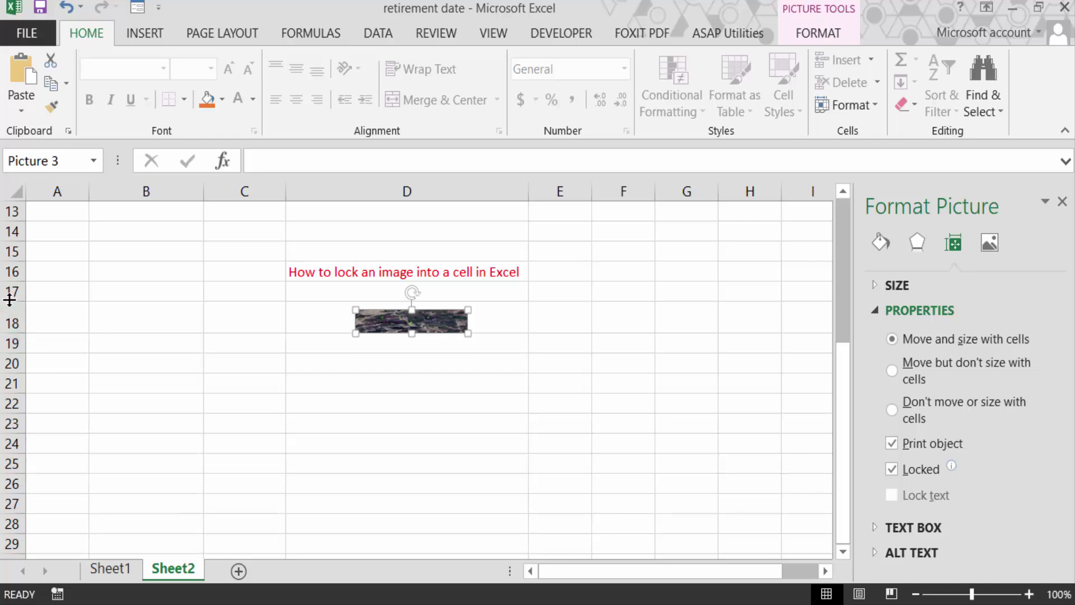
{"action": "left_click_drag", "start_coordinate": [8, 301], "coordinate": [9, 322]}
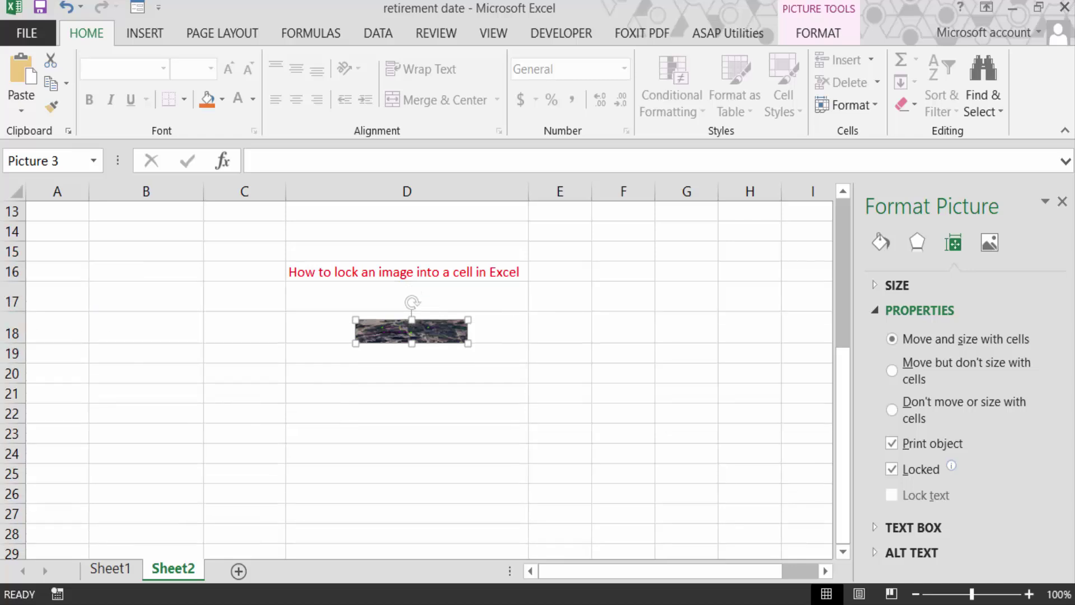
{"action": "left_click_drag", "start_coordinate": [13, 343], "coordinate": [11, 395]}
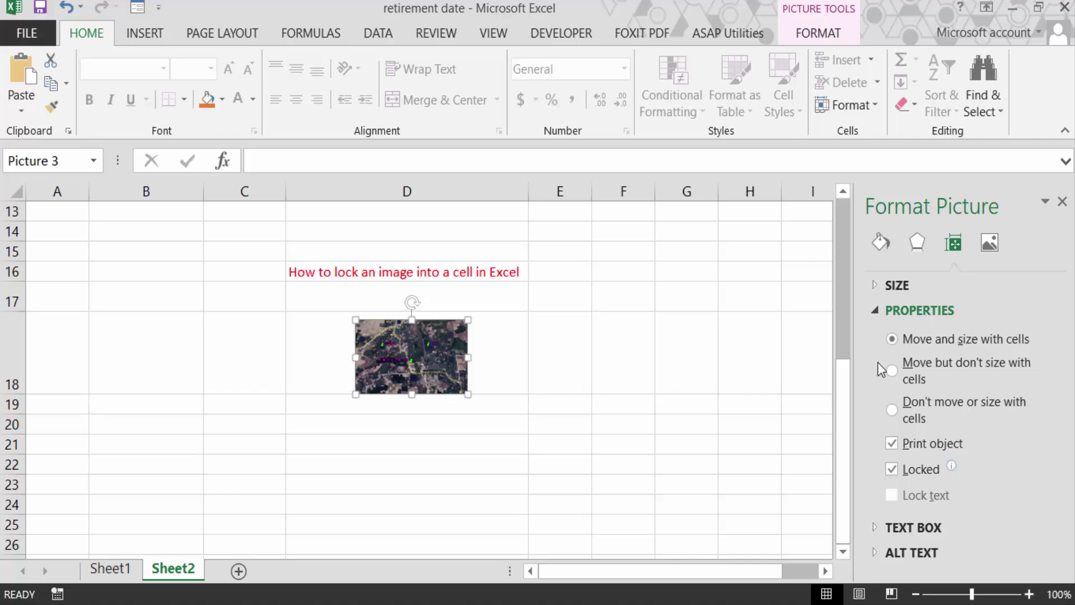
- Set 'Move but don't size with cells' and resize row 18, leaving the picture's size unchanged
{"action": "left_click", "coordinate": [892, 370]}
{"action": "left_click_drag", "start_coordinate": [23, 394], "coordinate": [16, 324]}
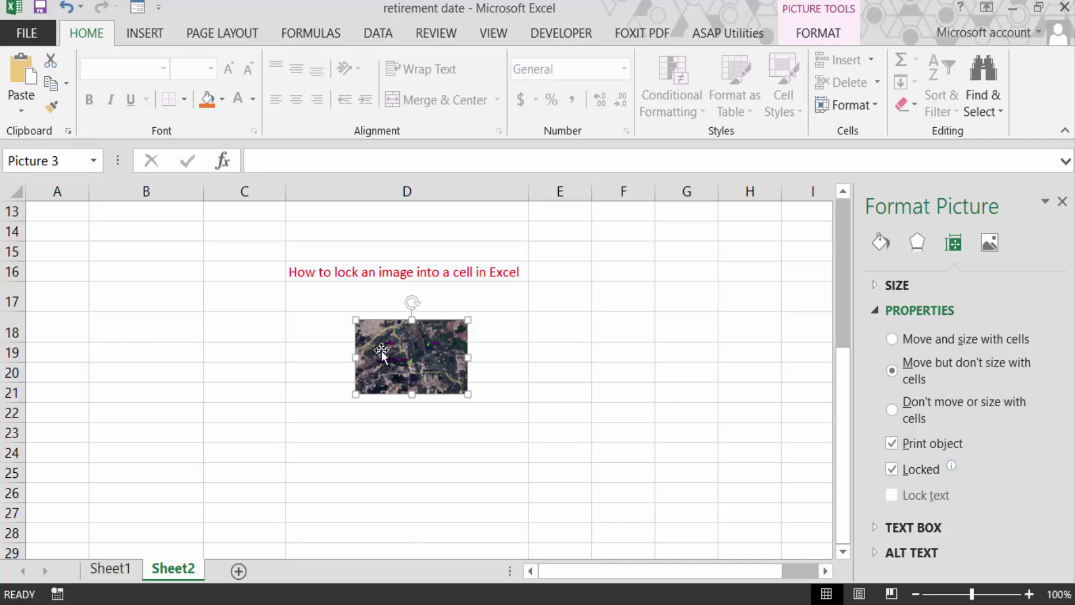
{"action": "key", "text": "ctrl+z"}
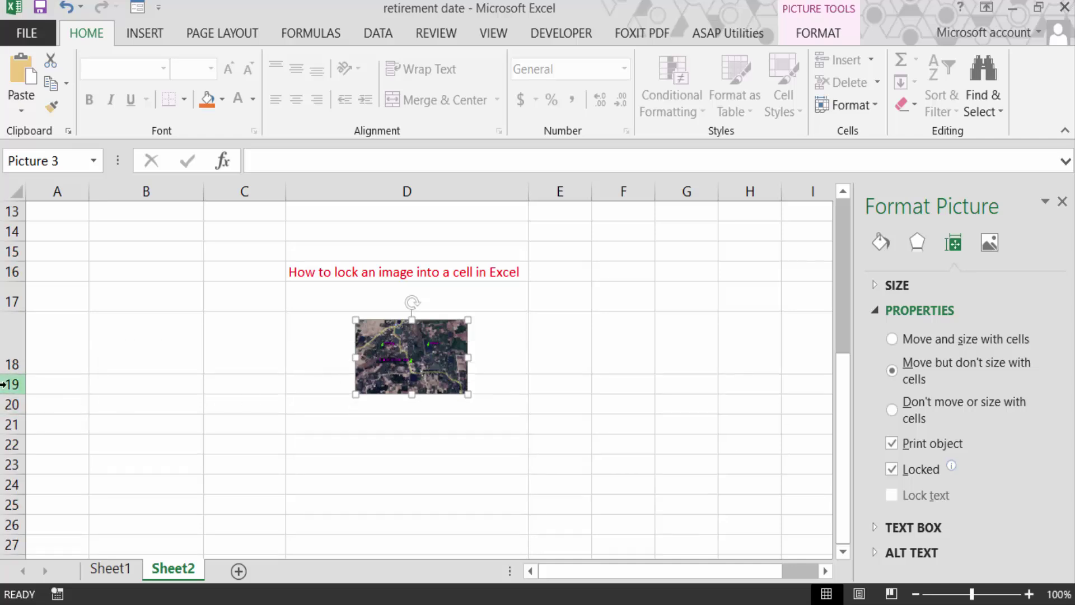
{"action": "mouse_move", "coordinate": [10, 372]}
{"action": "left_mouse_down"}
{"action": "mouse_move", "coordinate": [10, 417]}
{"action": "mouse_move", "coordinate": [17, 345]}
{"action": "left_mouse_up"}
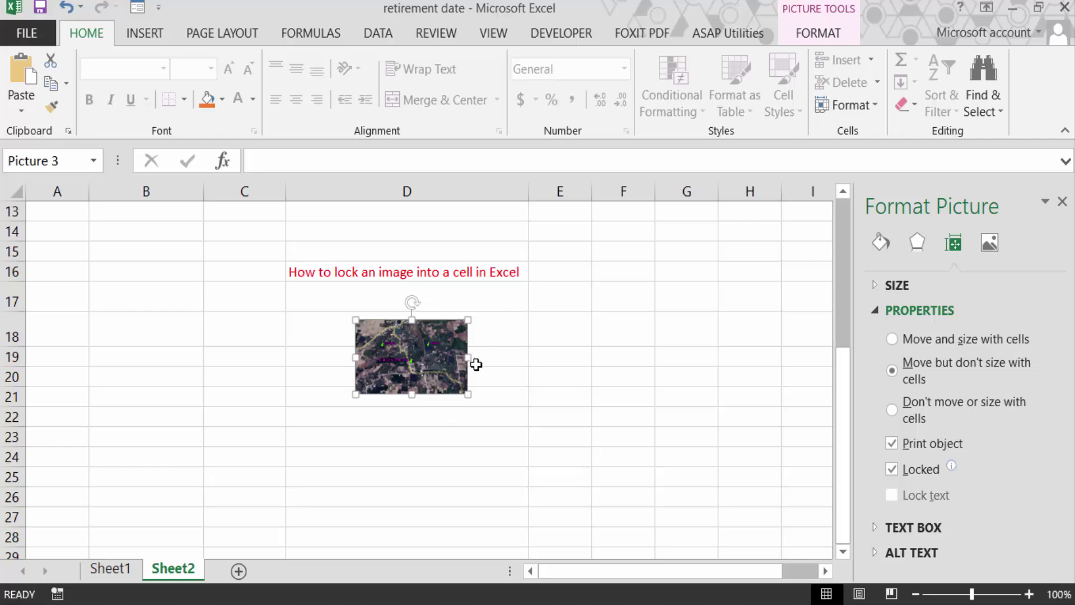
- Set 'Don't move or size with cells' and shorten row 18, leaving the picture fixed
{"action": "left_click", "coordinate": [891, 409]}
{"action": "mouse_move", "coordinate": [16, 347]}
{"action": "left_mouse_down"}
{"action": "mouse_move", "coordinate": [16, 322]}
{"action": "mouse_move", "coordinate": [4, 401]}
{"action": "mouse_move", "coordinate": [15, 339]}
{"action": "left_mouse_up"}
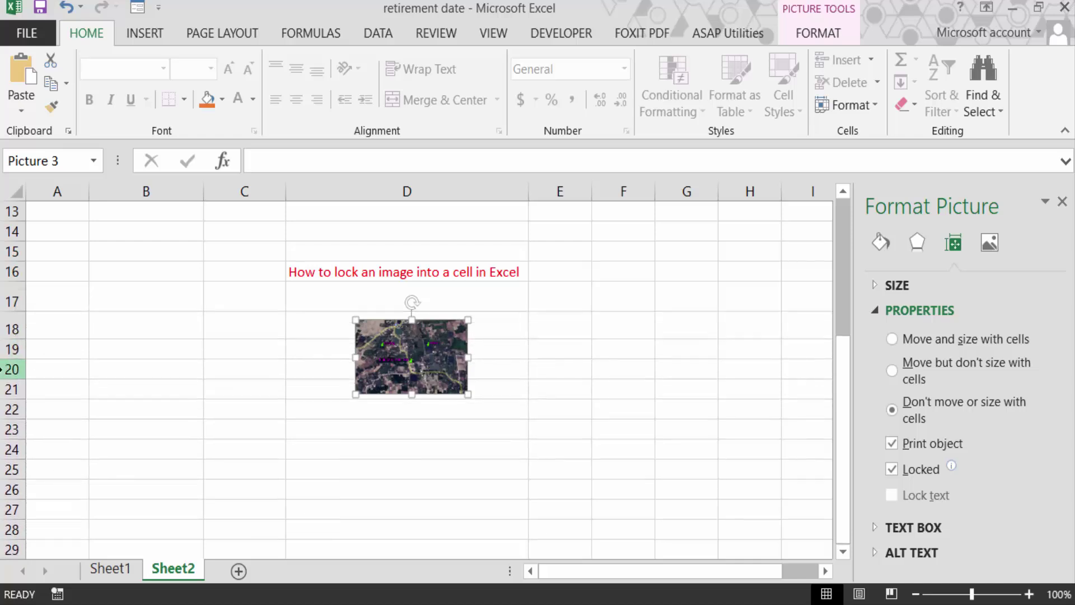